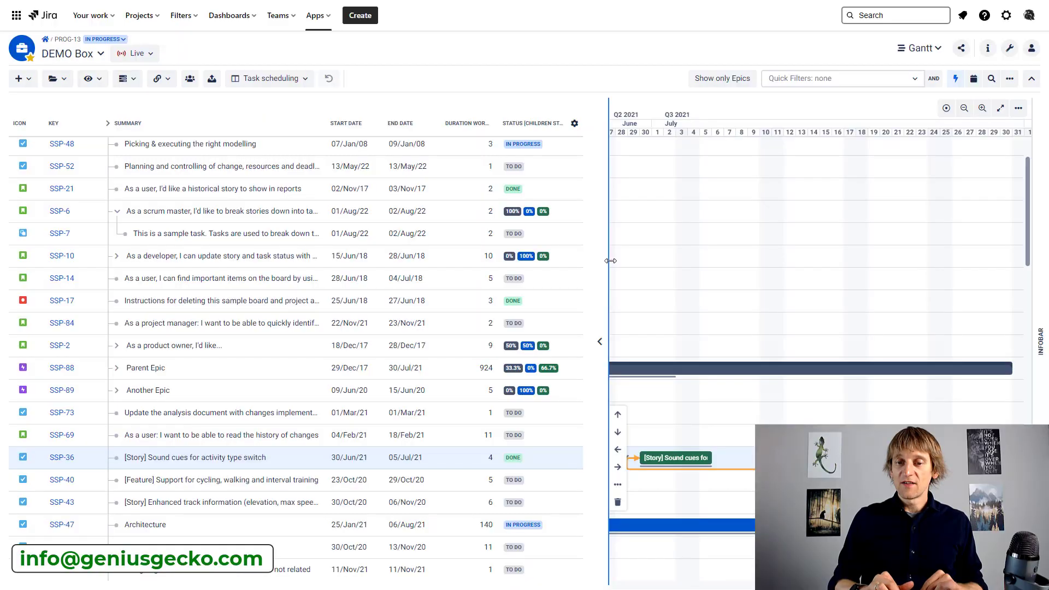
Widen the Gantt timeline area and zoom it out to a month scale covering late 2020 to mid-2021
left_click_drag(611, 260, 375, 257)
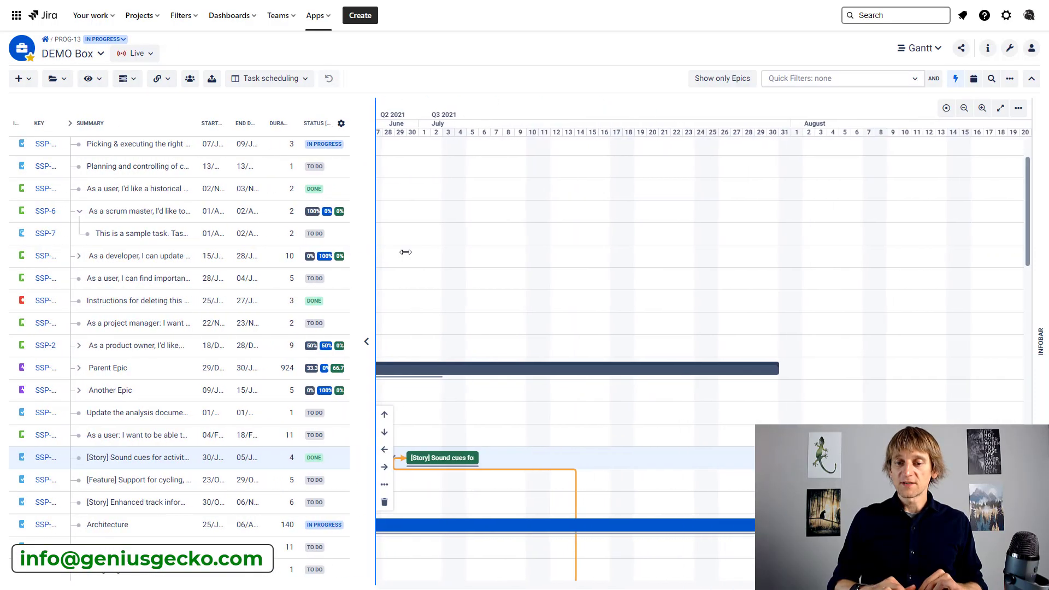
left_click(964, 108)
scroll(634, 267, "left", 9)
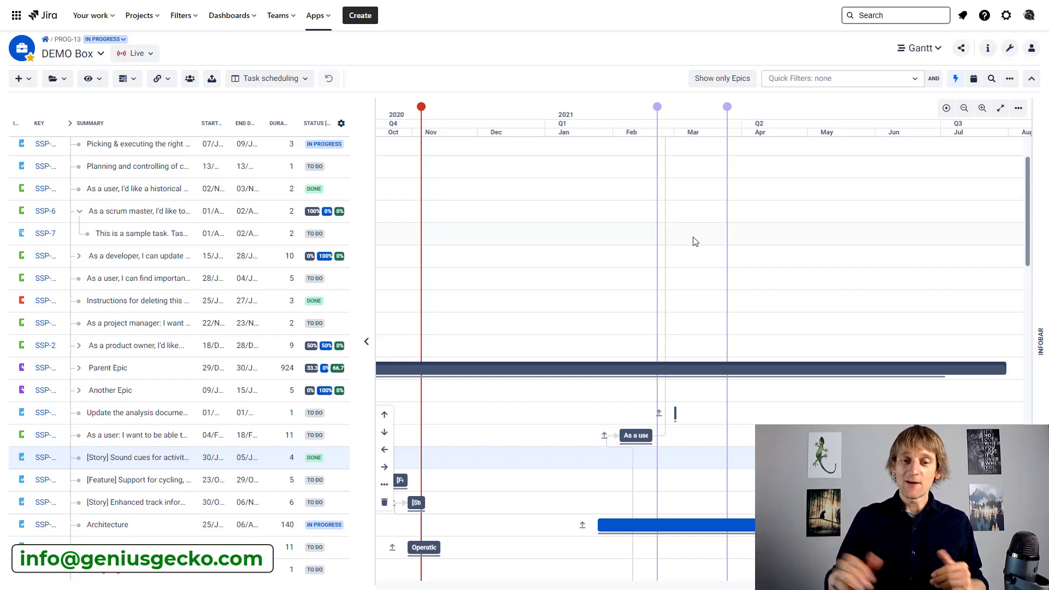
scroll(236, 279, "up", 2)
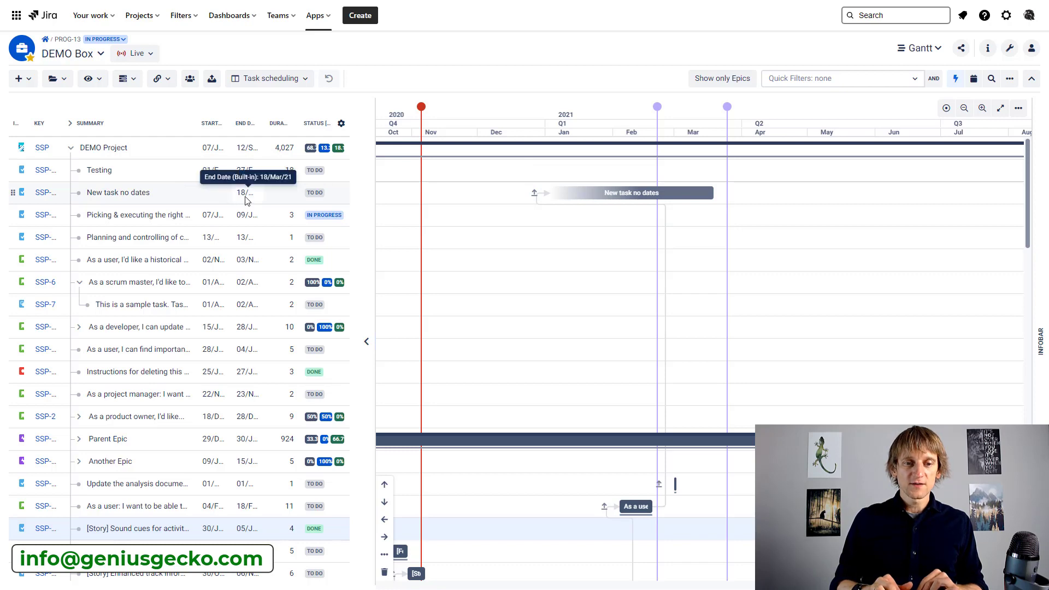
Set the start date of the task "New task no dates" to 1 March 2021
left_click(212, 199)
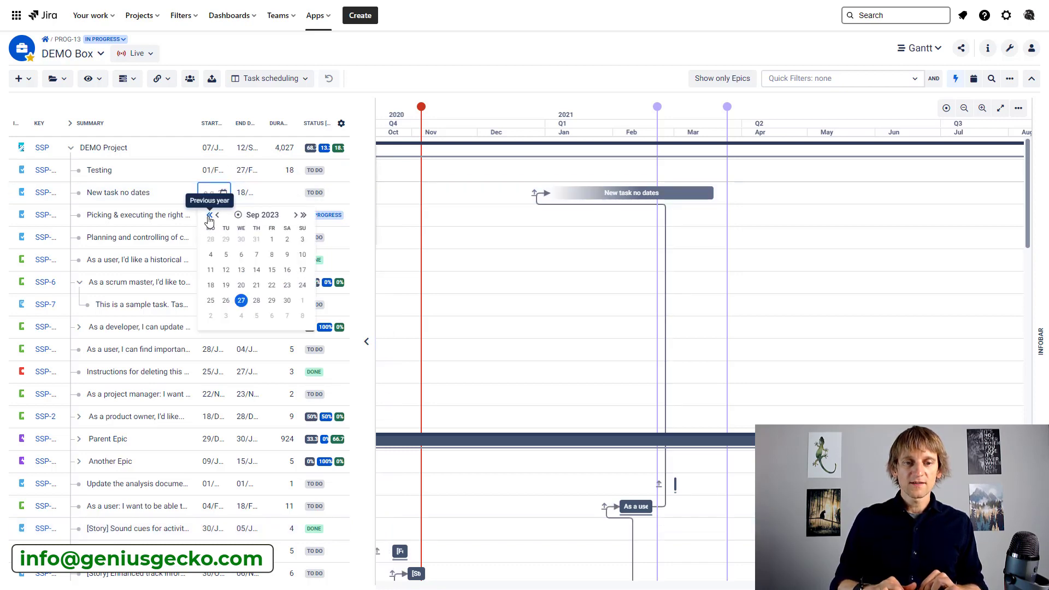
left_click(209, 215)
left_click(209, 216)
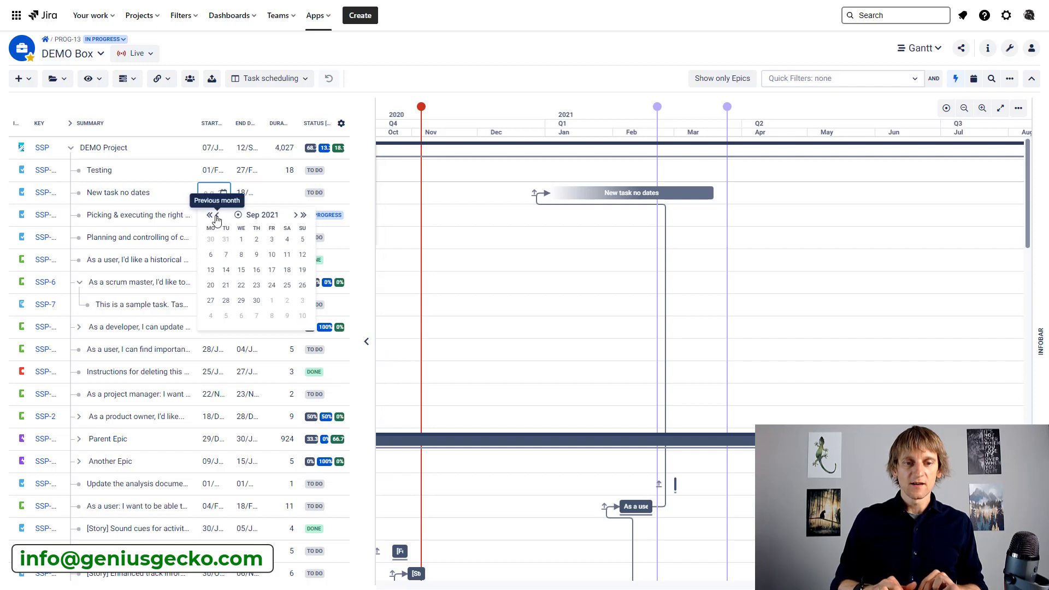
left_click(218, 216)
left_click(217, 215)
left_click(217, 215)
left_click(218, 215)
left_click(218, 215)
left_click(217, 216)
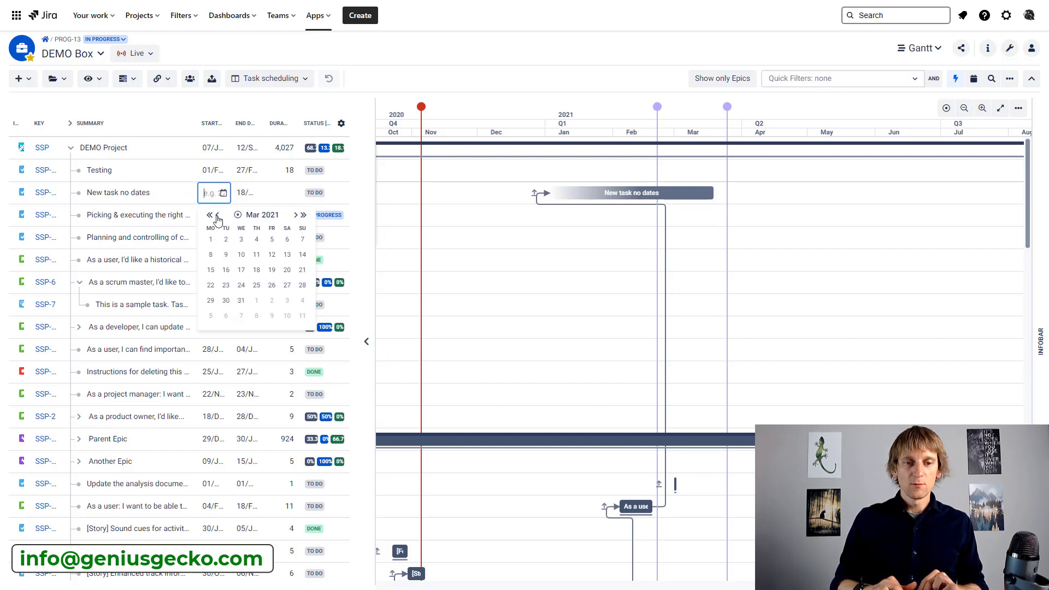
left_click(210, 240)
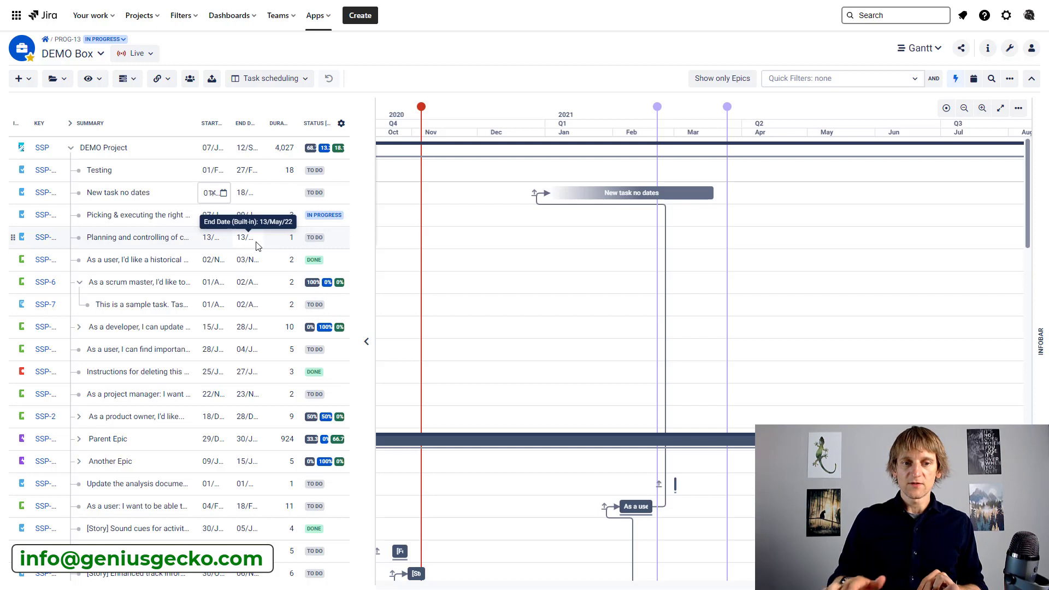
left_click(475, 280)
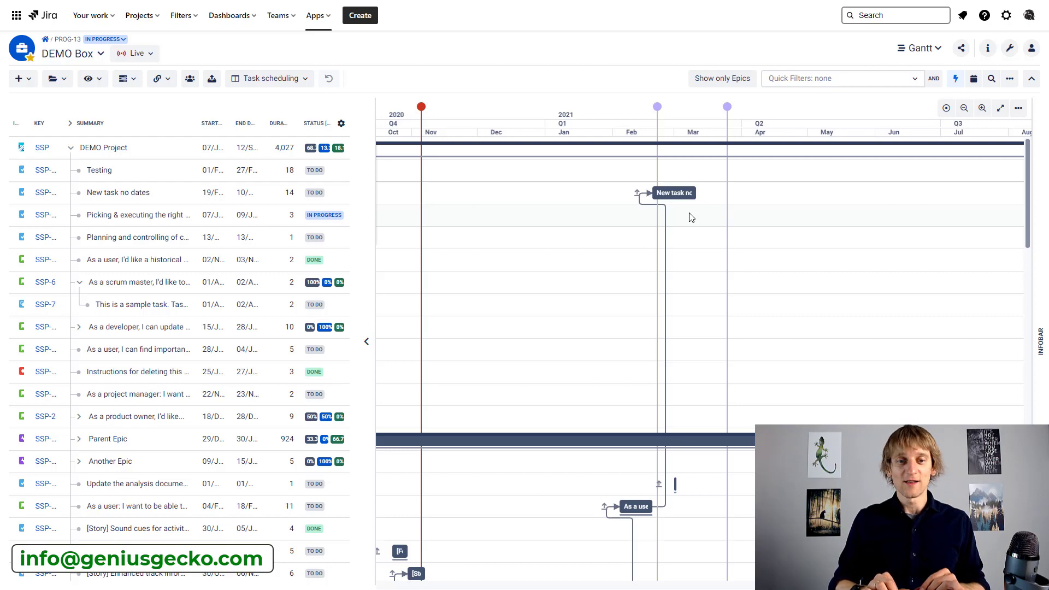
Try clearing the end date and the start date of "New task no dates", and dismiss the resulting notification
left_click(245, 194)
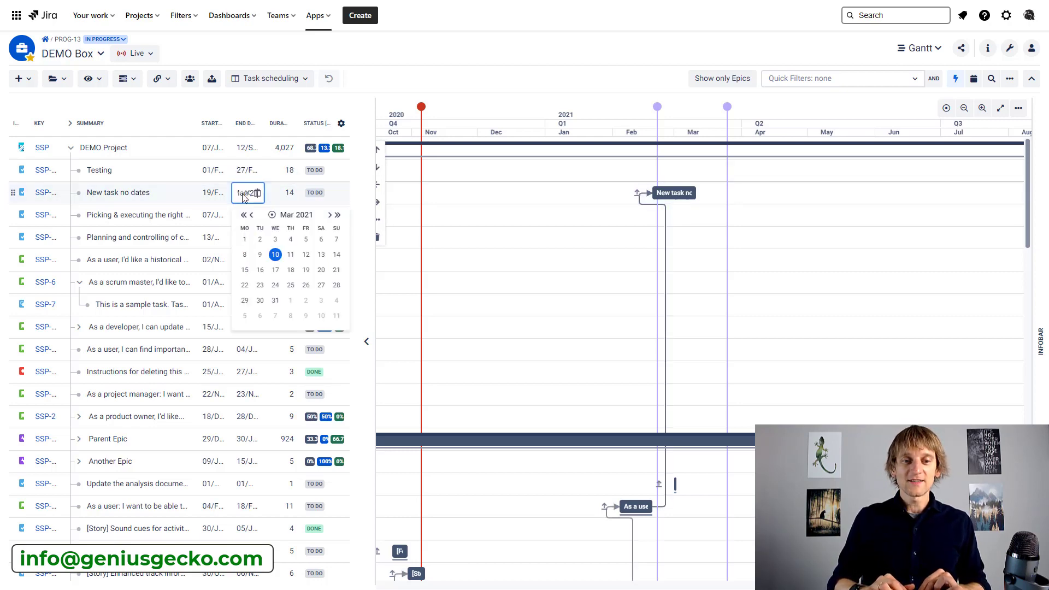
left_click(248, 195)
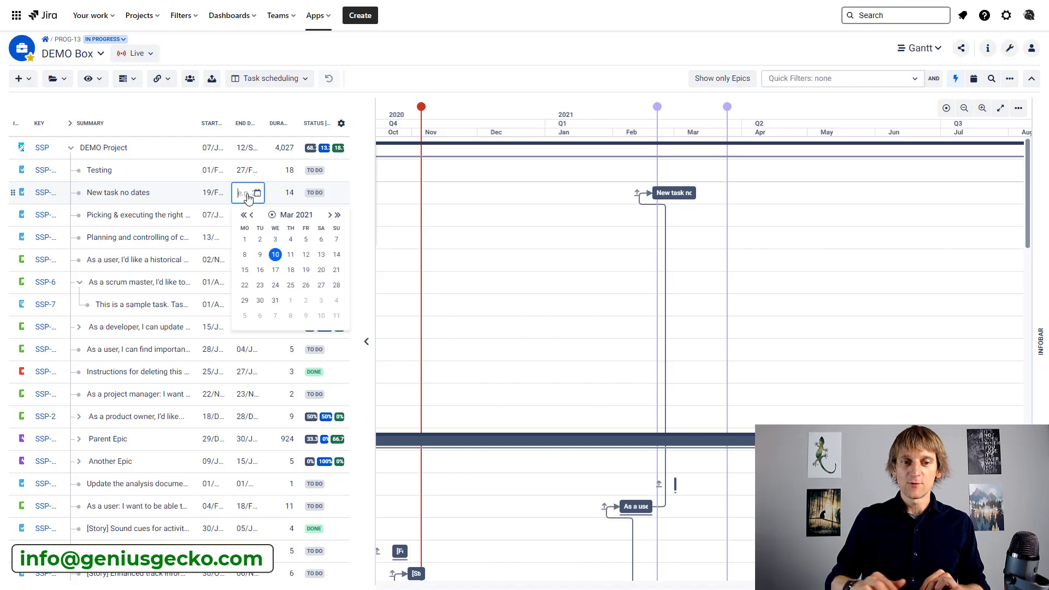
key("Return")
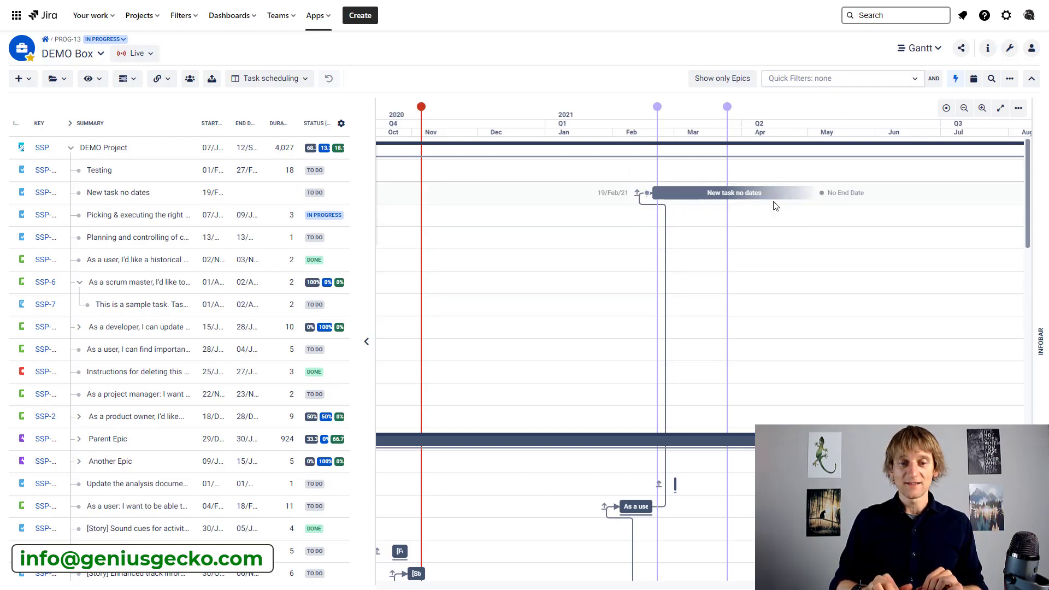
left_click(215, 195)
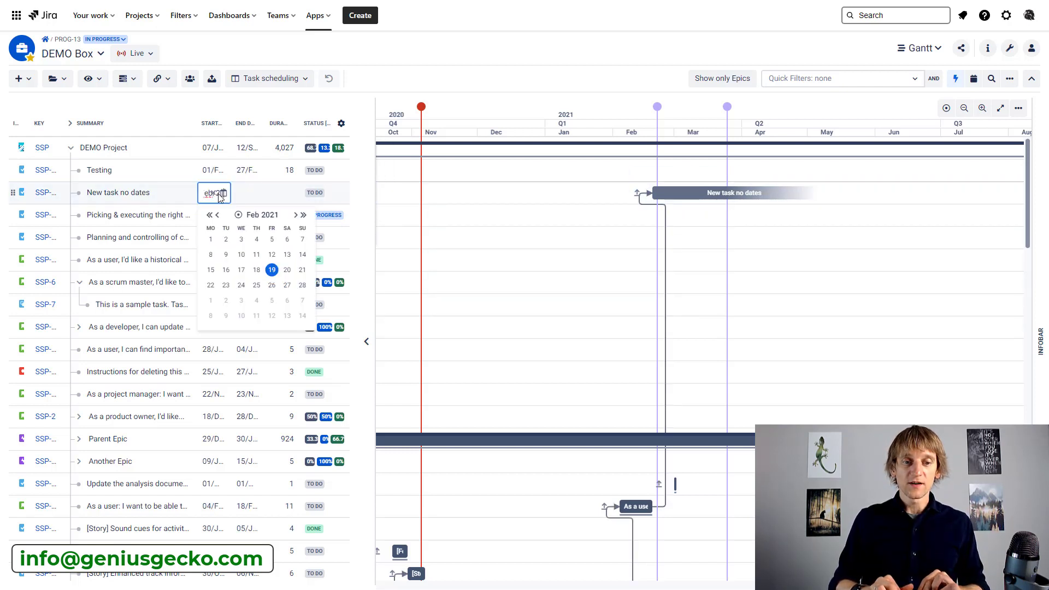
left_click(214, 195)
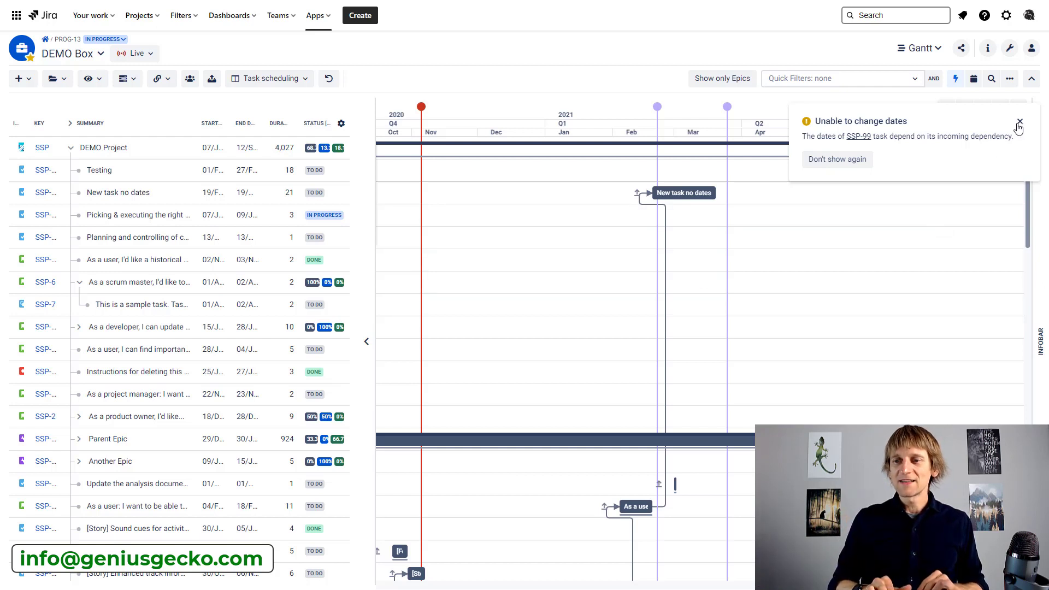
left_click(1019, 122)
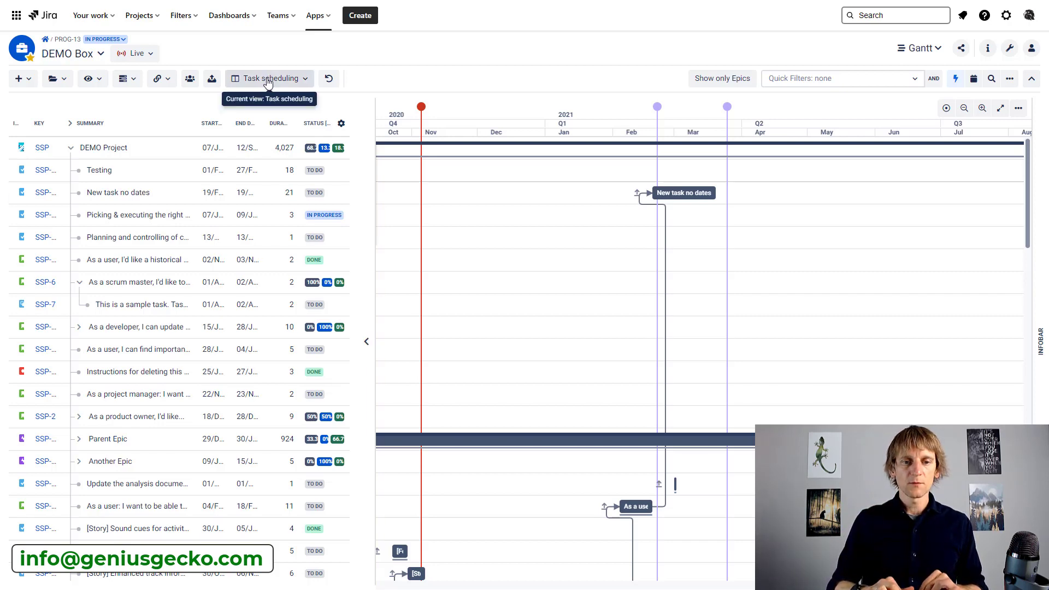
Switch the task table to the Team column view and widen the table so all columns are readable
left_click(268, 81)
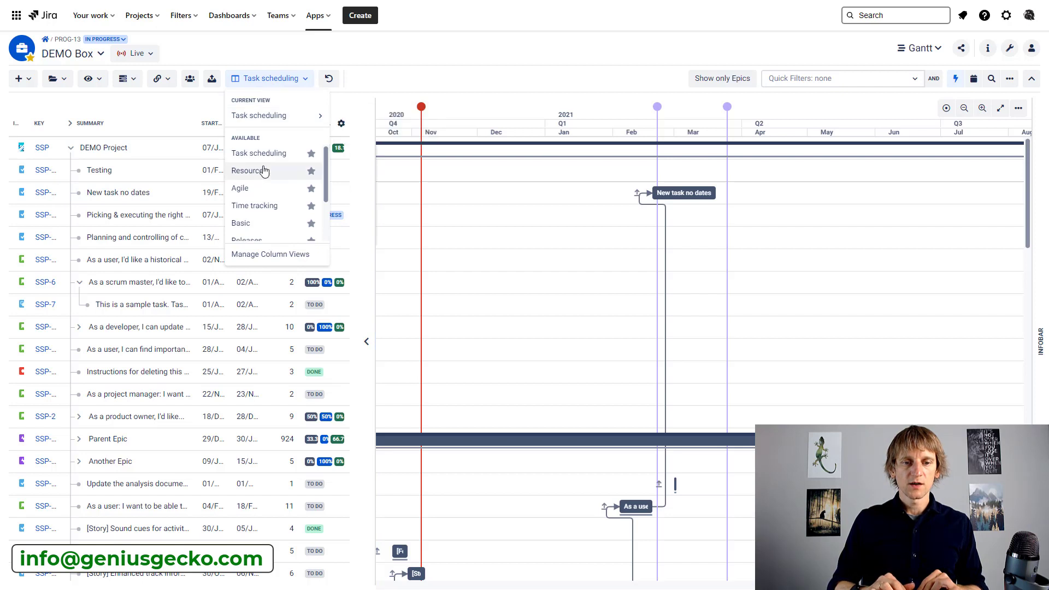
scroll(265, 170, "down", 1)
scroll(264, 171, "down", 1)
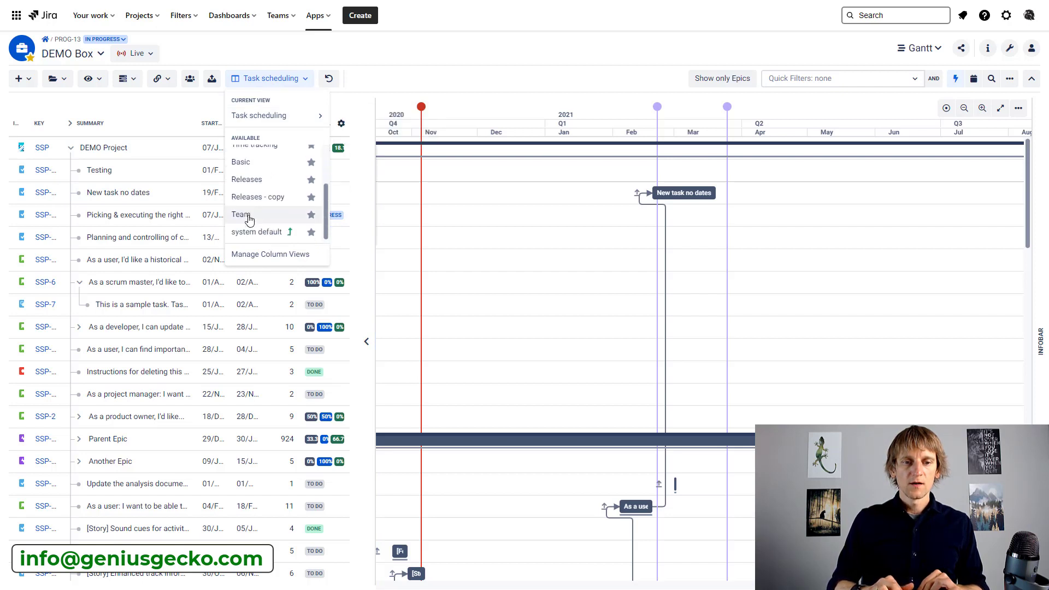
left_click(250, 221)
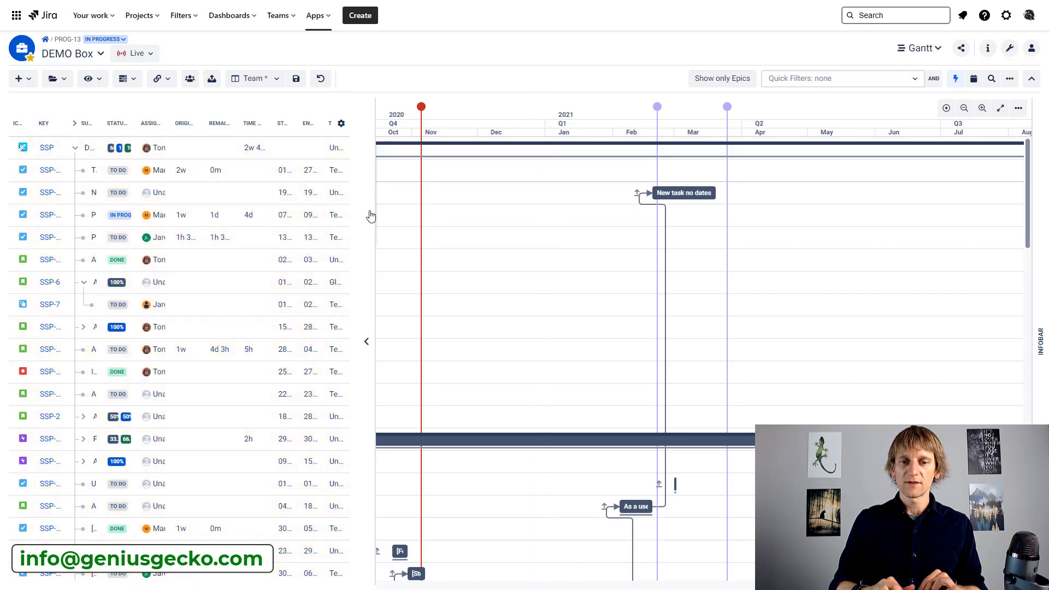
left_click_drag(373, 213, 898, 218)
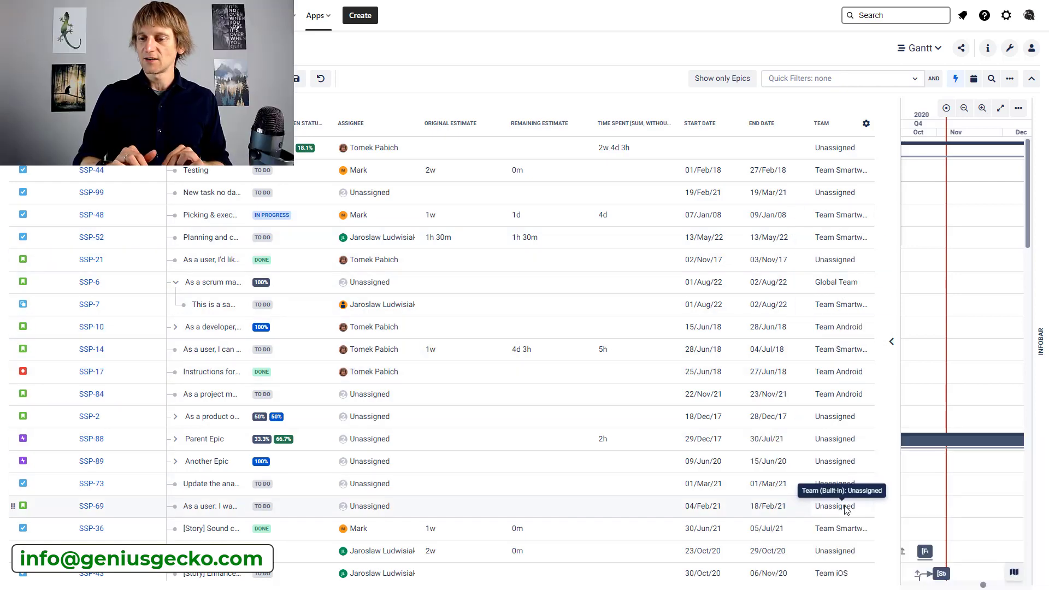
Assign the "Added to Team Field?" team to task SSP-2
left_click(839, 421)
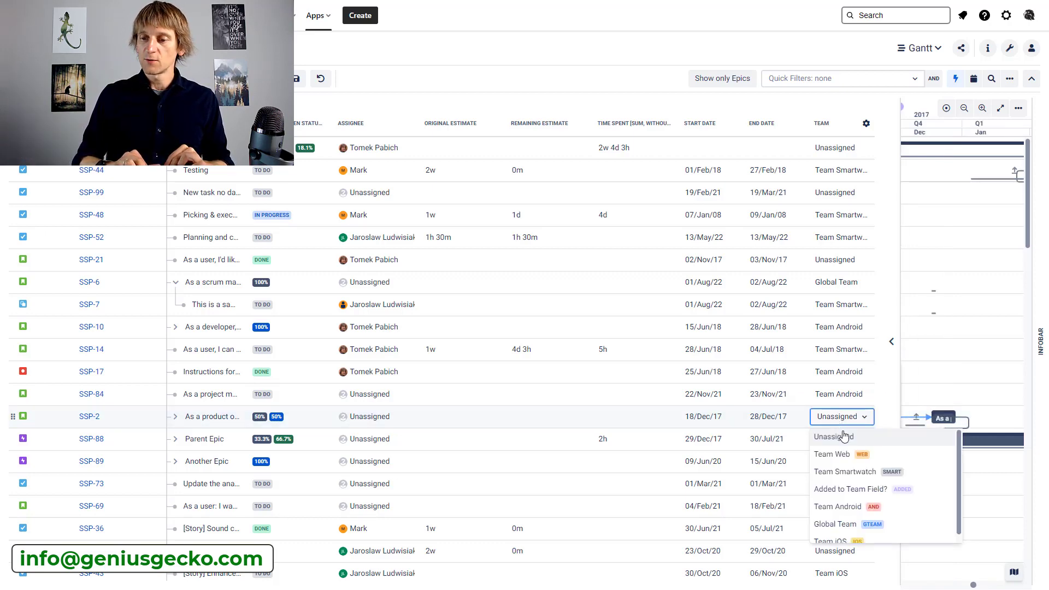
scroll(859, 492, "down", 1)
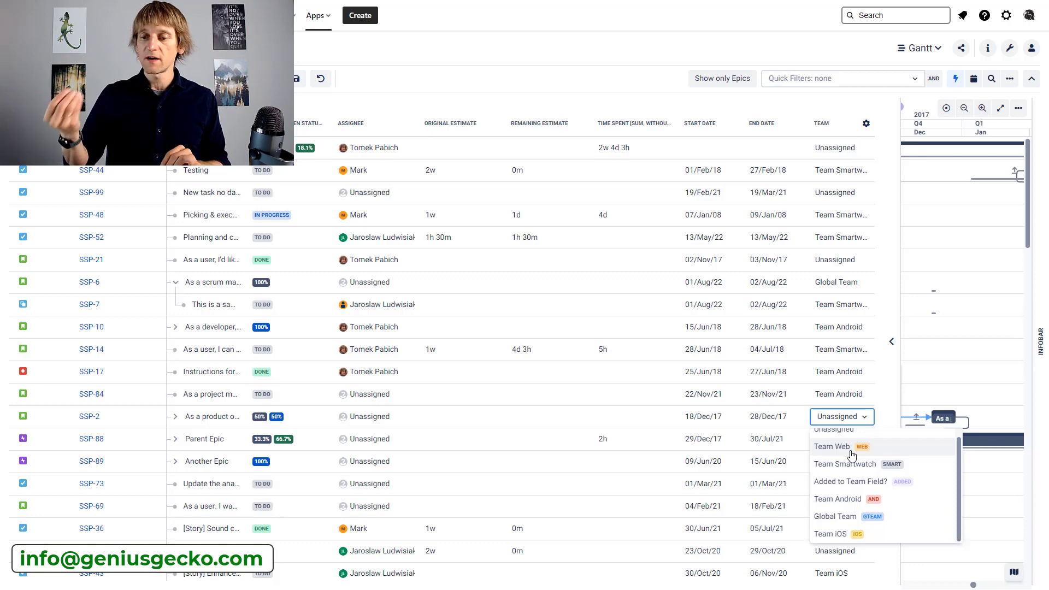
right_click(870, 489)
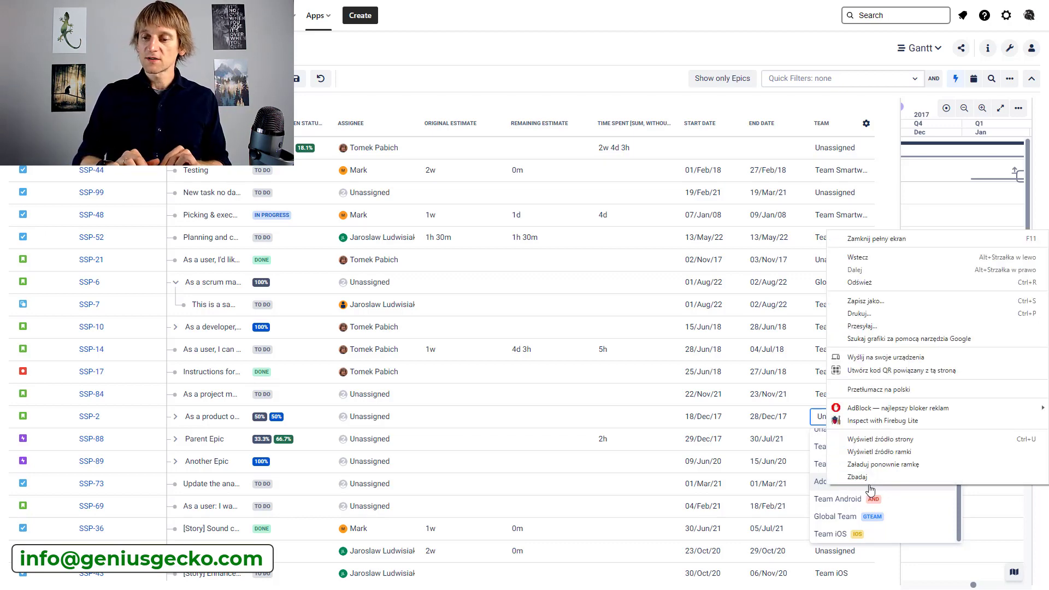
left_click(862, 487)
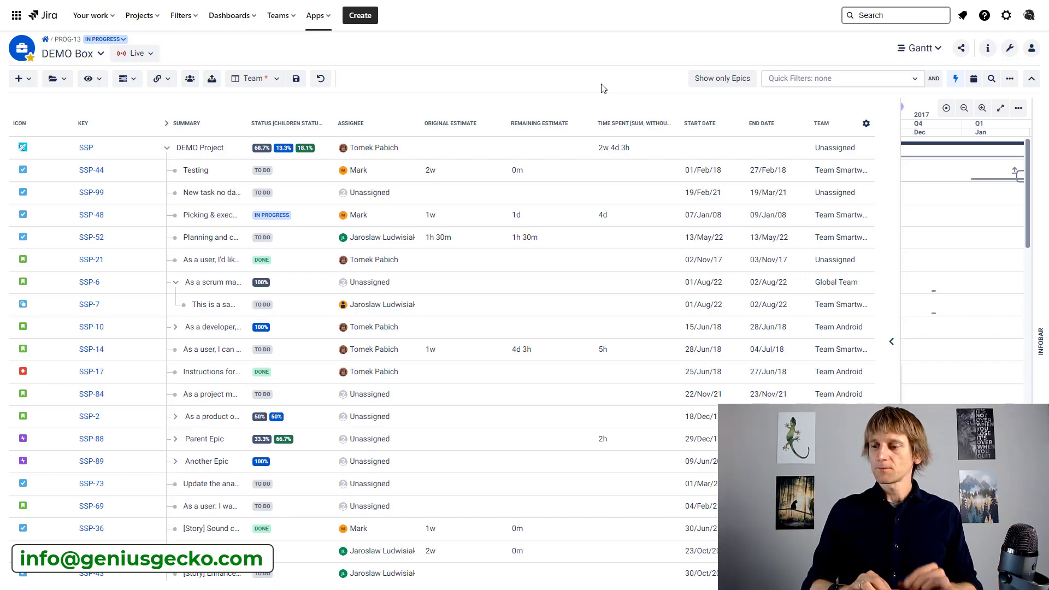
Go to the box's Board module and examine which task types can be created there
left_click(927, 50)
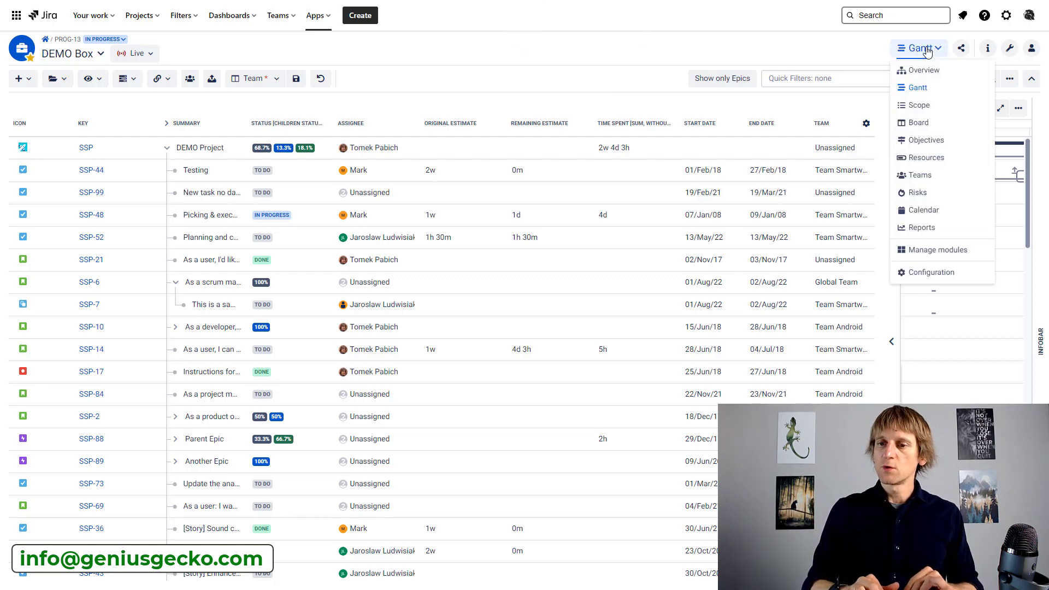
left_click(925, 130)
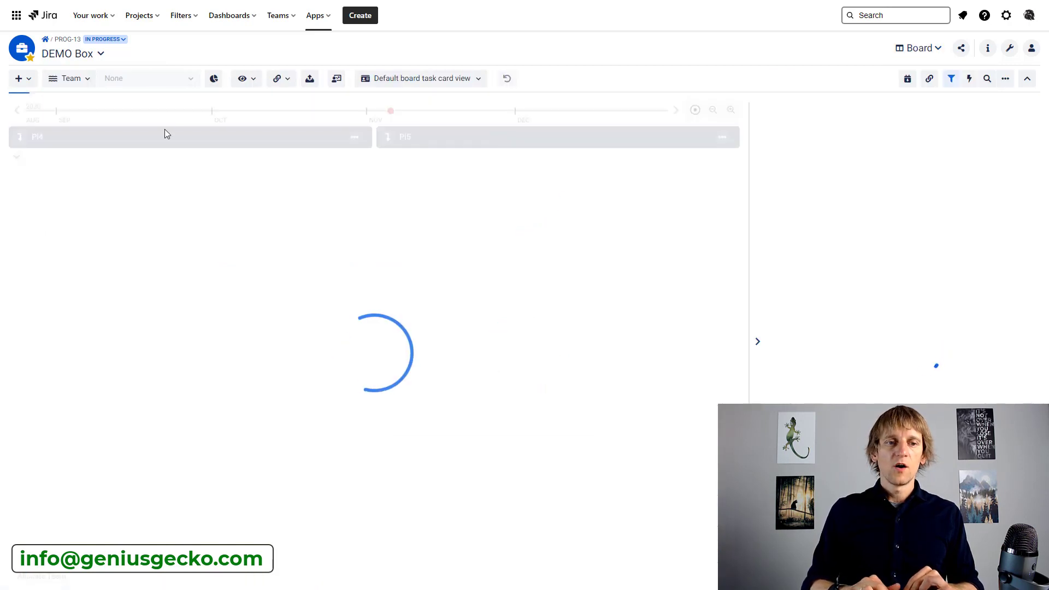
left_click(25, 80)
mouse_move(94, 100)
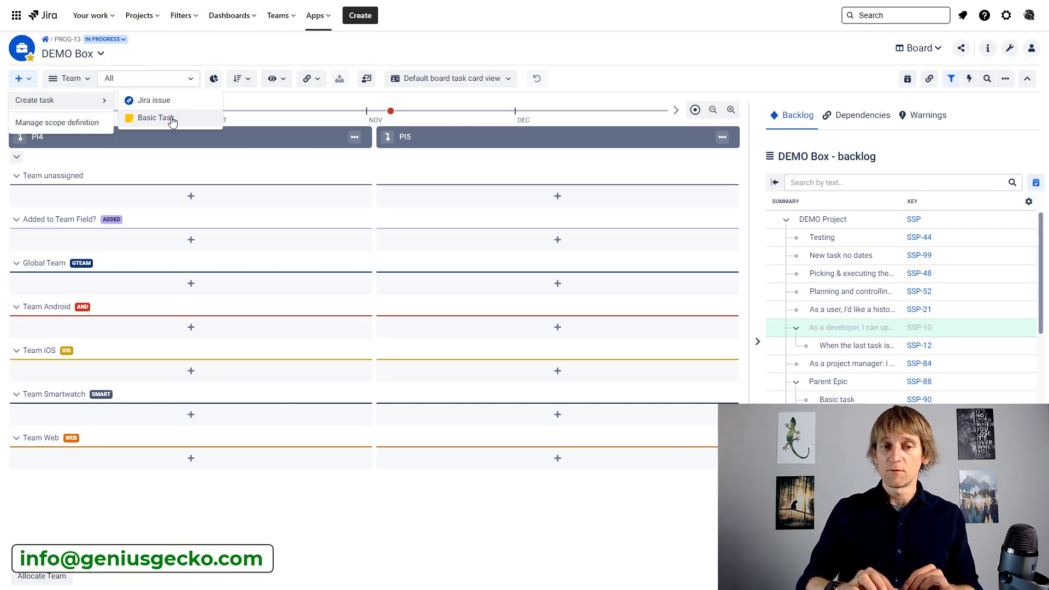
left_click(615, 80)
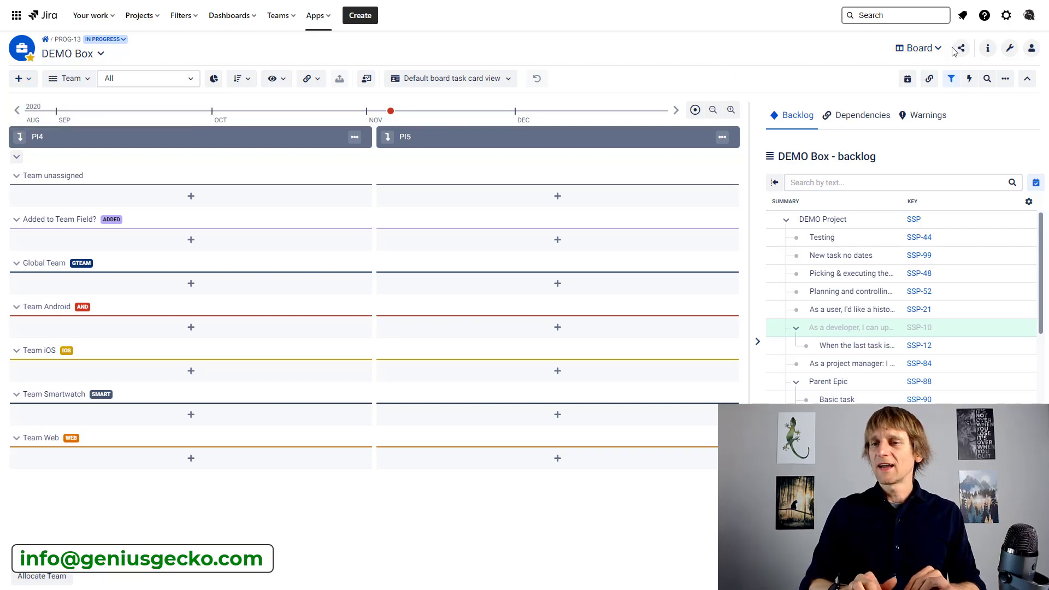
Return to the Gantt module and reload the page with the timeline showing 2018
left_click(922, 48)
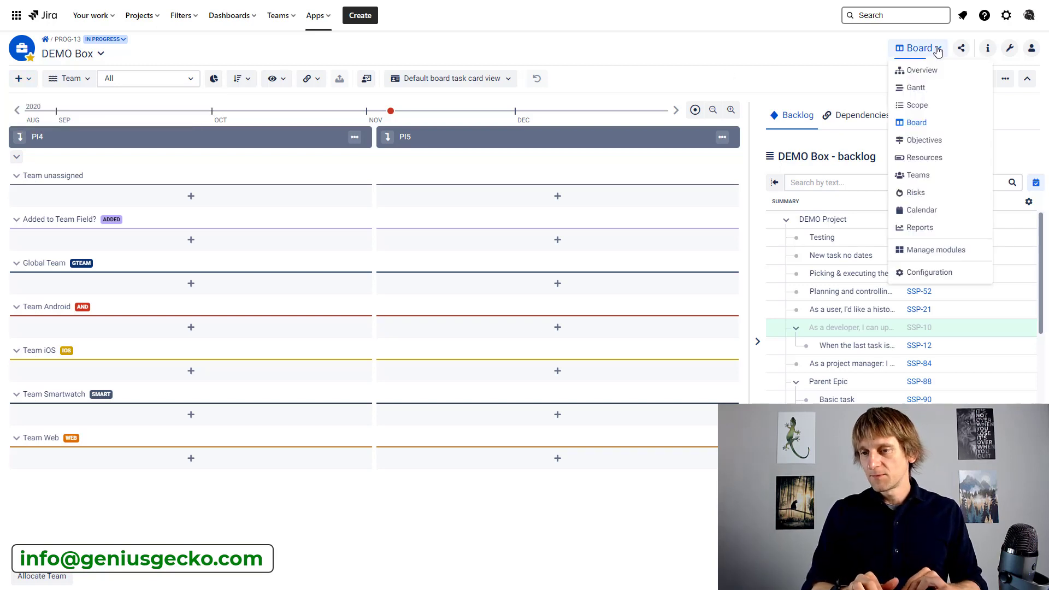
left_click(919, 87)
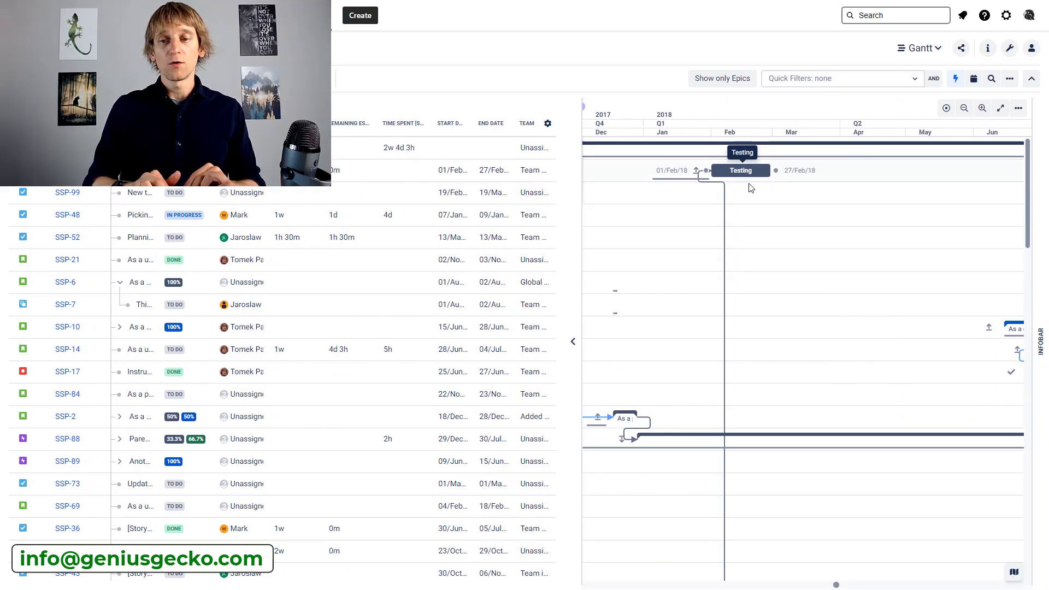
scroll(782, 305, "right", 5)
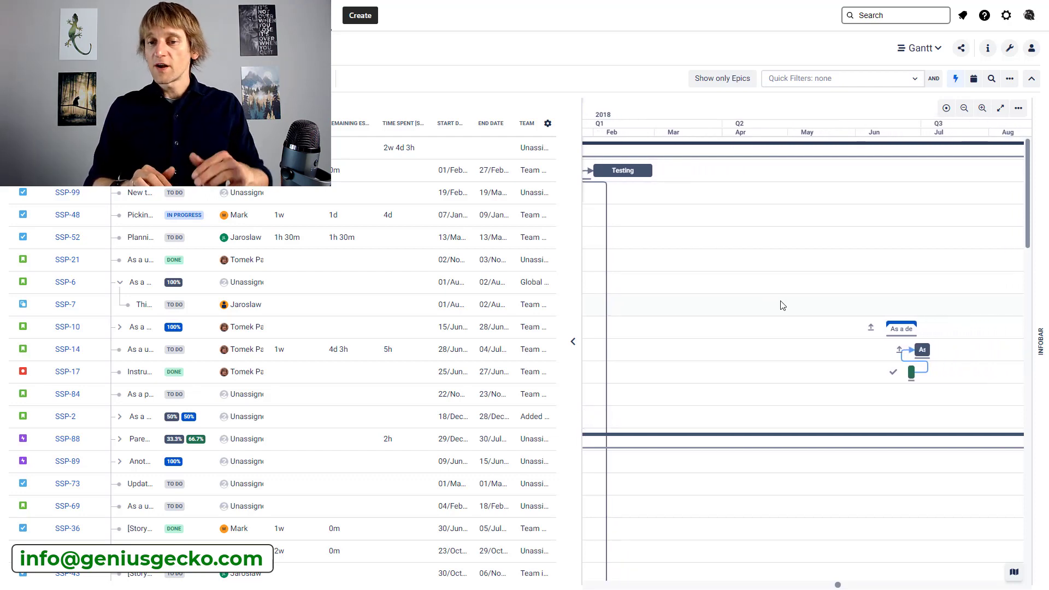
key("F5")
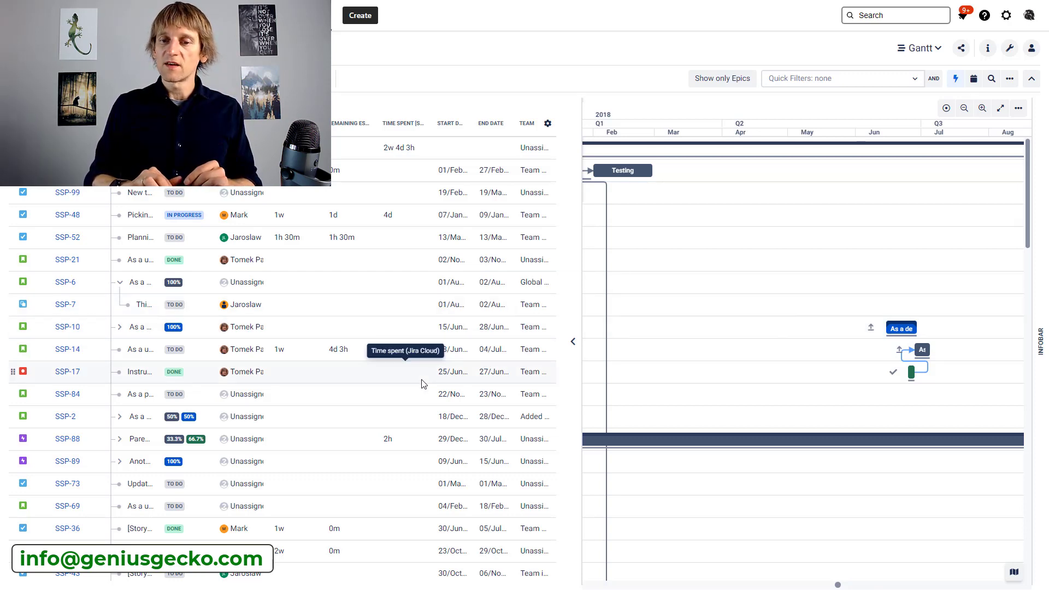
Find task SSP-54 further down the Gantt task list and select it to show its bar
scroll(421, 384, "down", 6)
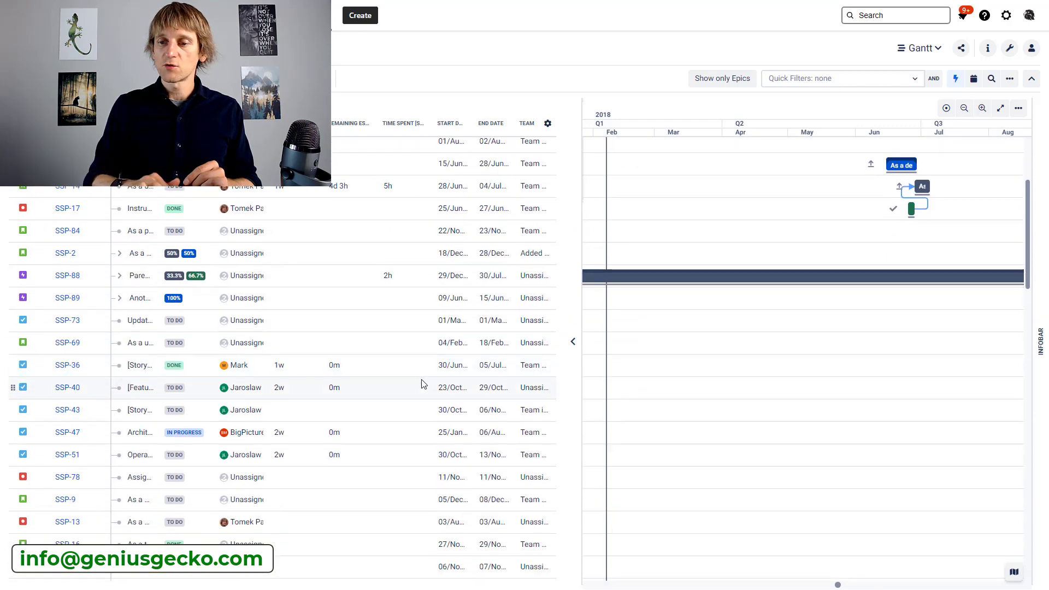
scroll(422, 384, "down", 2)
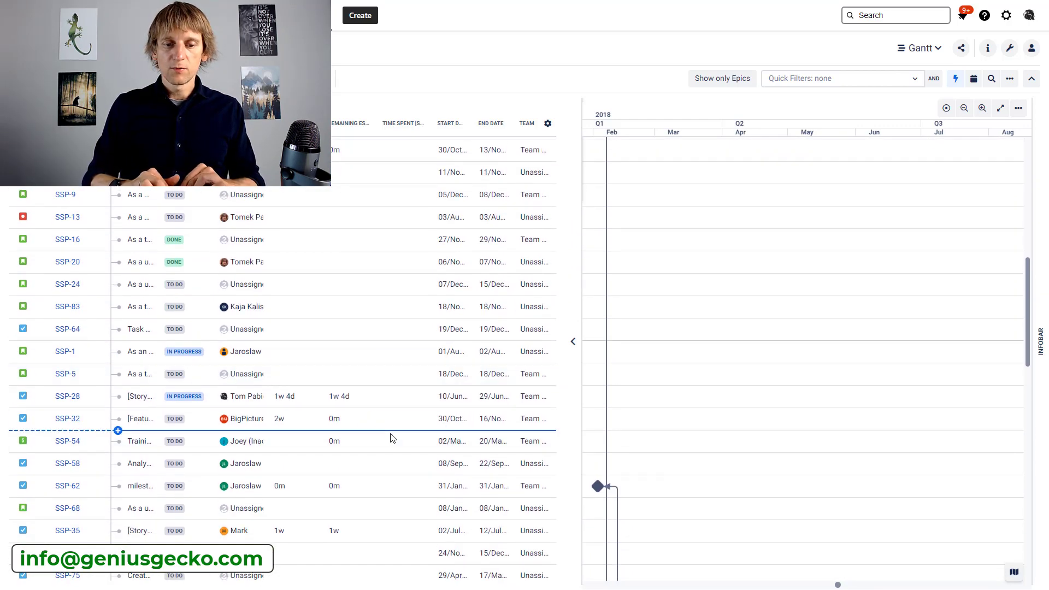
left_click(392, 440)
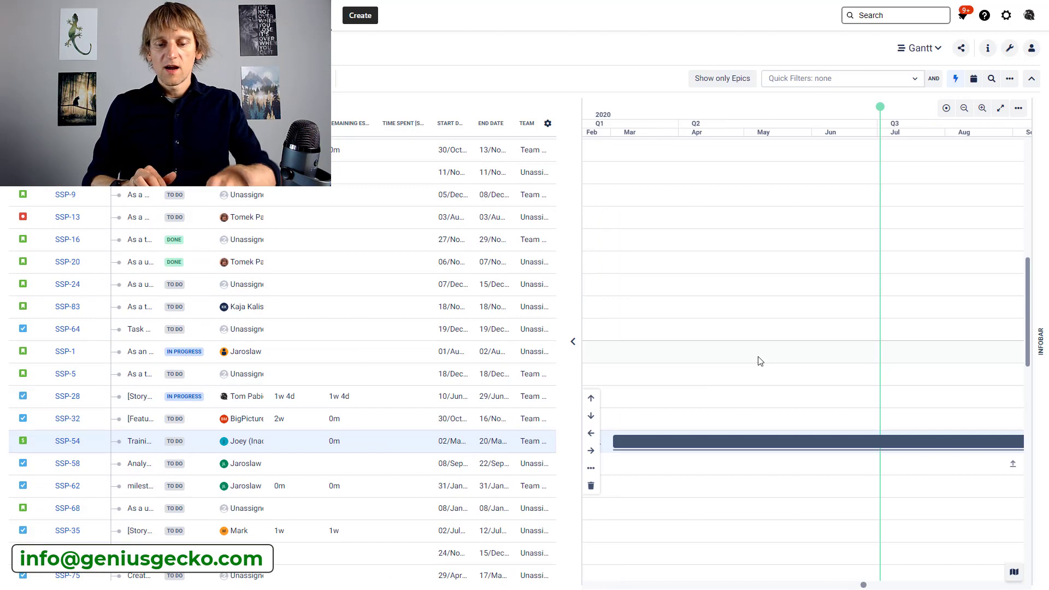
Reload the Gantt page and go back to task SSP-54 in the list
key("F5")
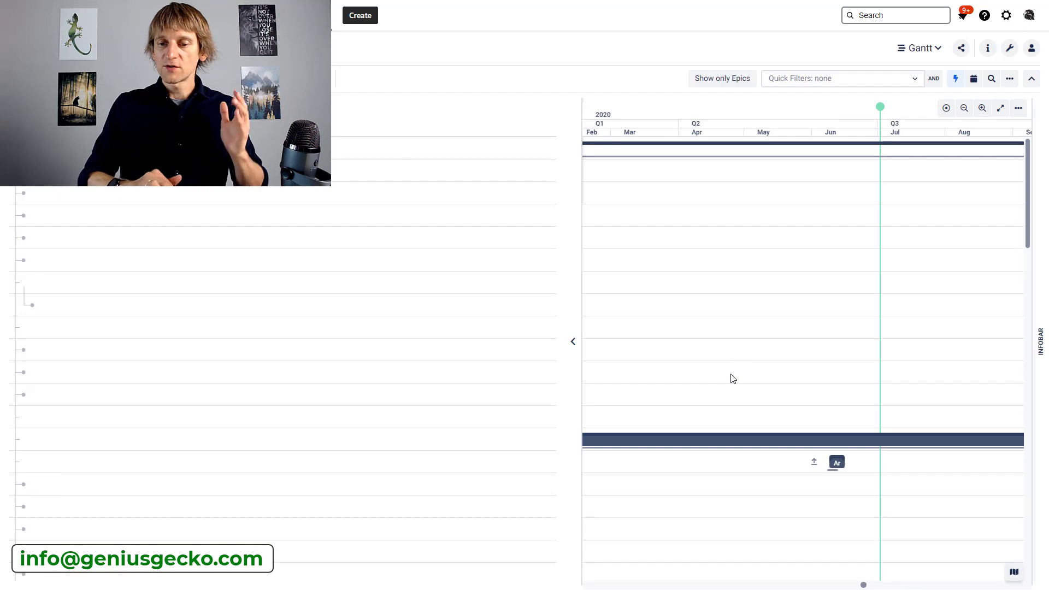
scroll(732, 378, "down", 5)
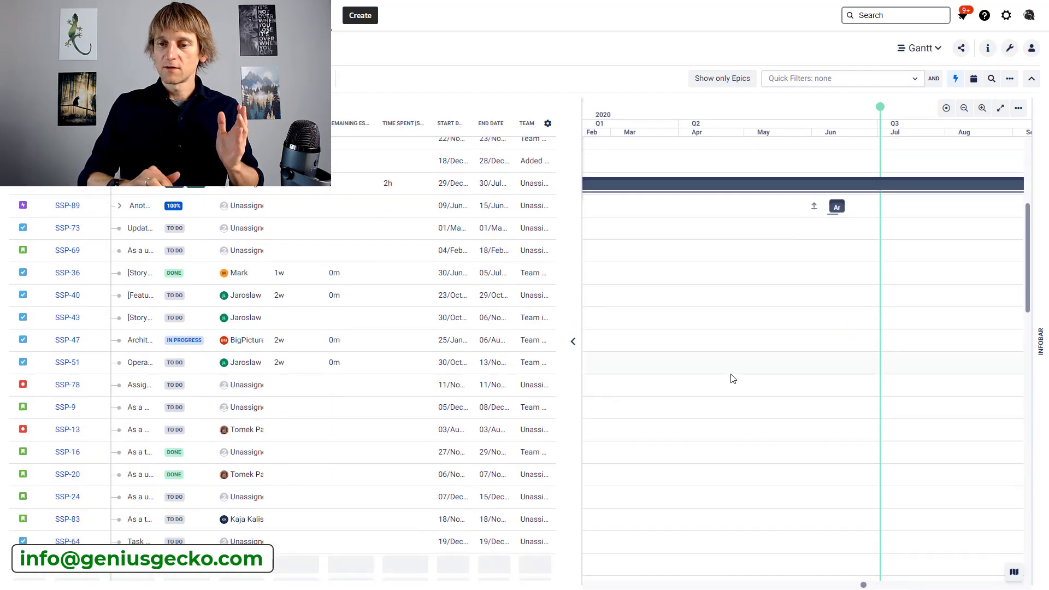
scroll(733, 378, "down", 4)
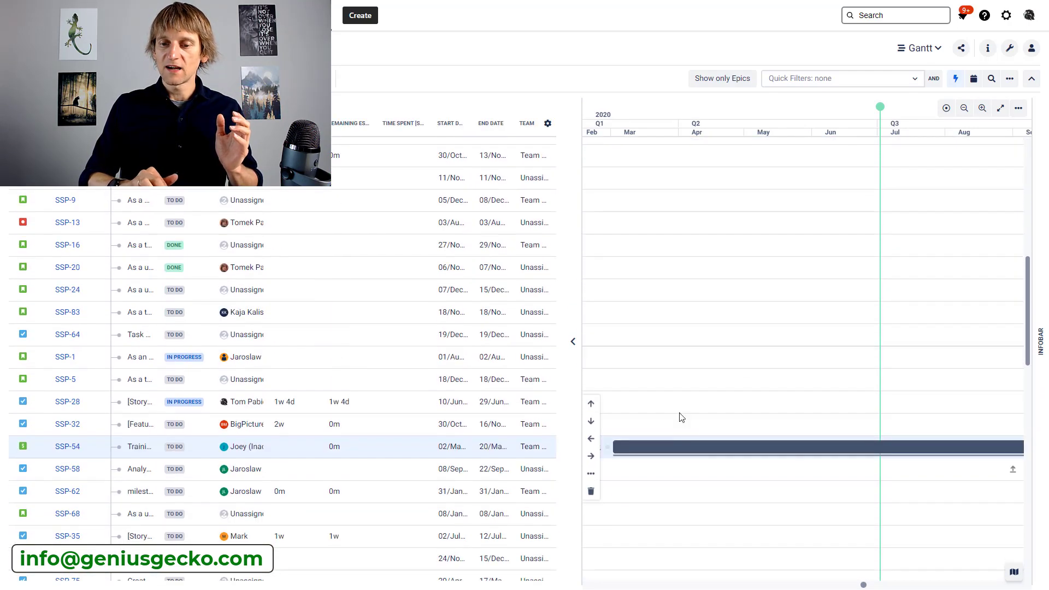